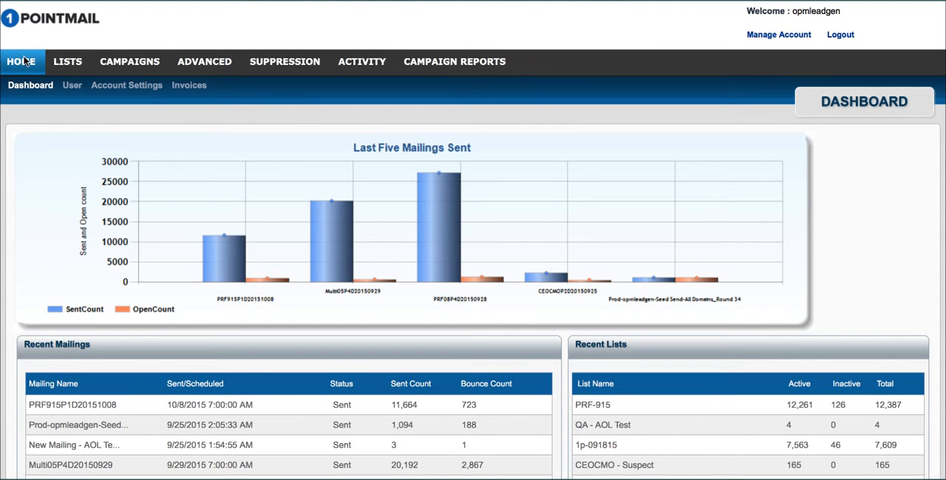
Step: Start creating a new opt-in form from the opt-in form management page for lists
{"action": "left_click", "coordinate": [77, 63]}
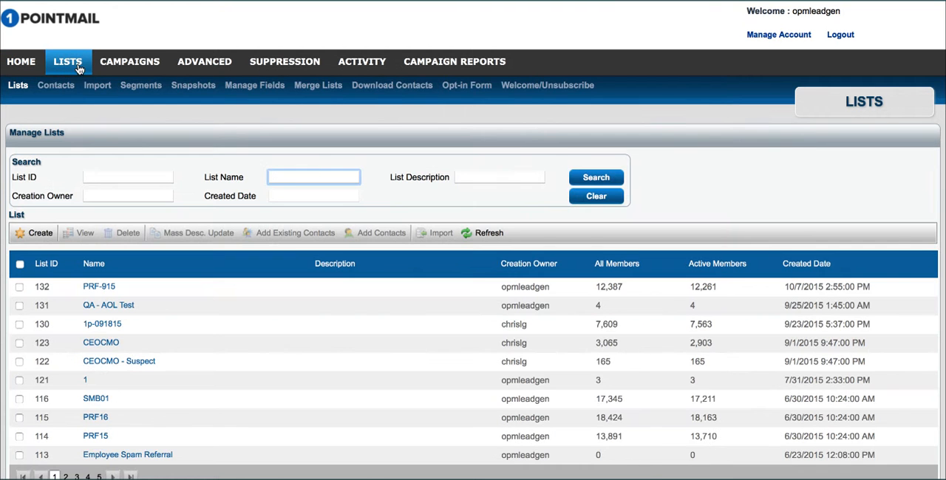
{"action": "left_click", "coordinate": [474, 86]}
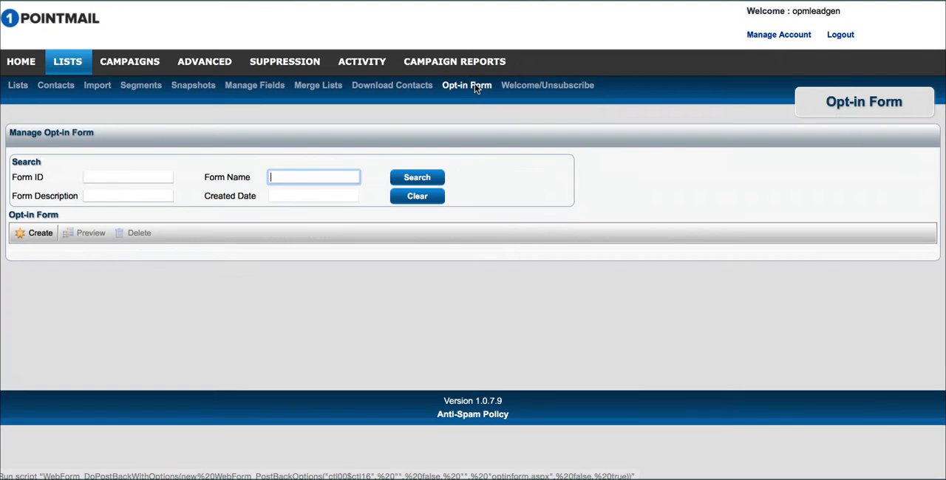
{"action": "left_click", "coordinate": [34, 235]}
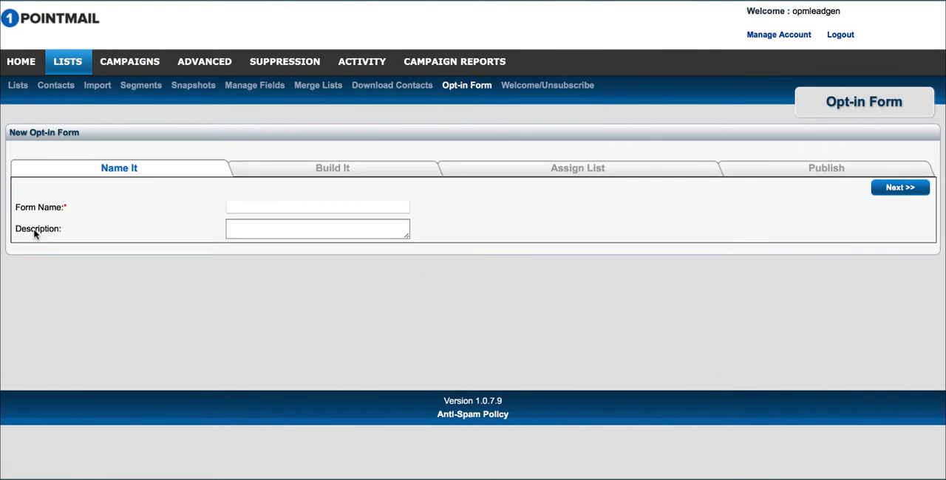
Step: Name the form "Subscription Form", describe it as "names capture", and proceed to the form-building stage
{"action": "left_click", "coordinate": [289, 207]}
{"action": "type", "text": "Sub"}
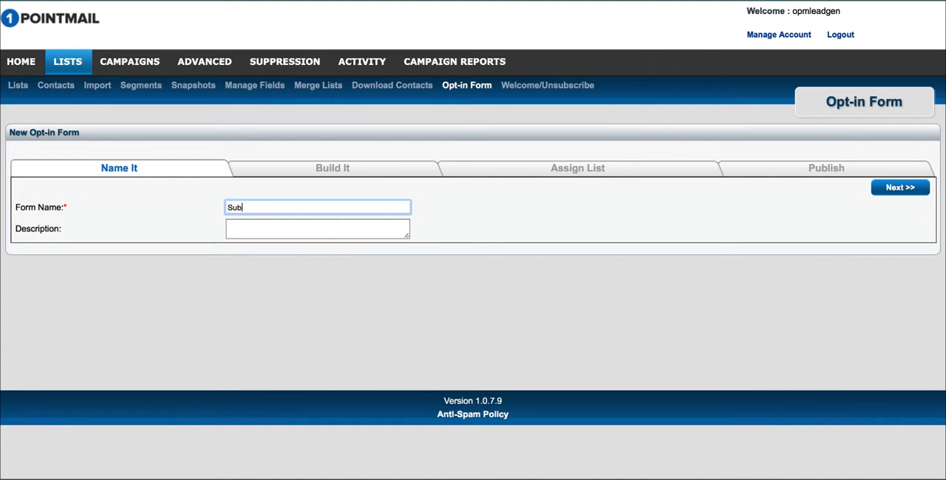
{"action": "type", "text": "scription Form"}
{"action": "left_click", "coordinate": [299, 230]}
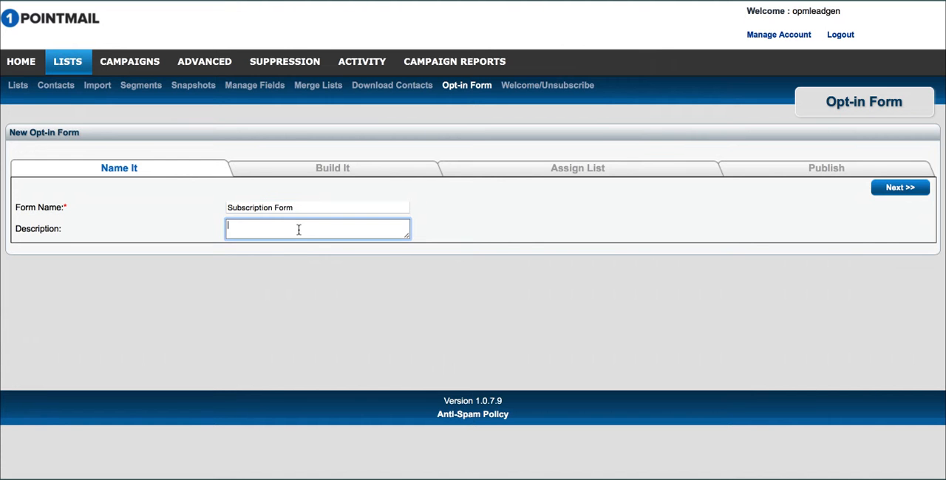
{"action": "type", "text": "namescapture"}
{"action": "left_click", "coordinate": [900, 190]}
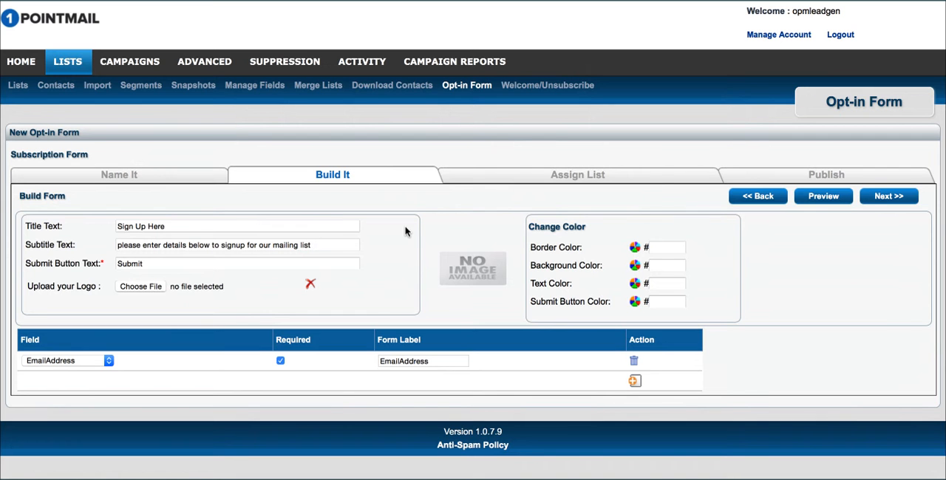
Step: Replace the form's title text with "Sign up here for 10% off your next purchase"
{"action": "double_click", "coordinate": [225, 227]}
{"action": "triple_click", "coordinate": [226, 228]}
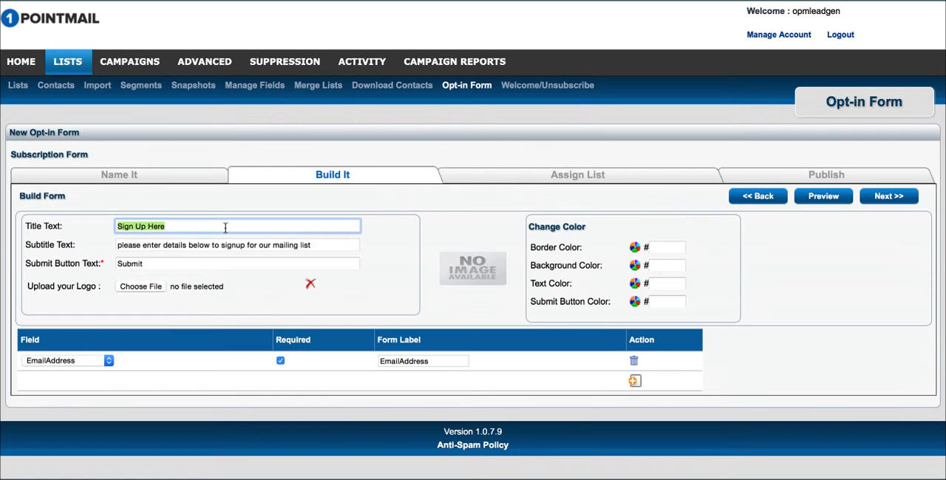
{"action": "type", "text": "Sign u"}
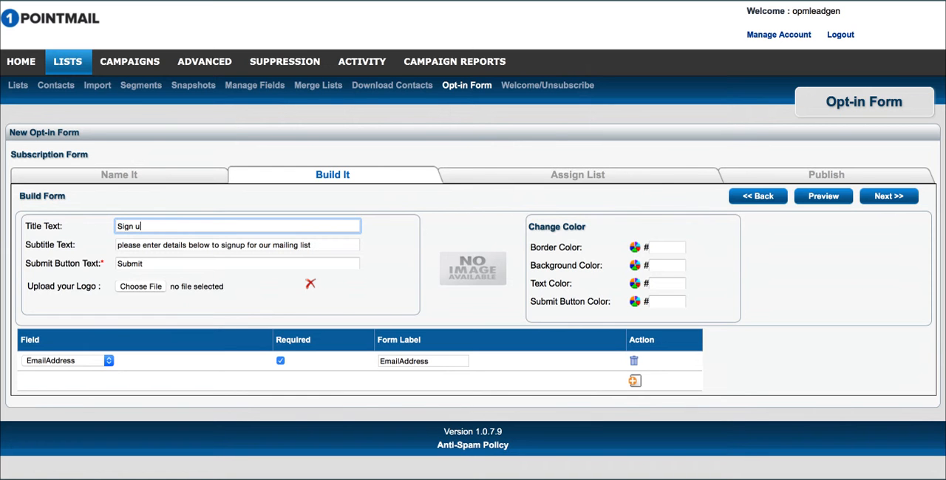
{"action": "type", "text": "p here for 10% off your next p"}
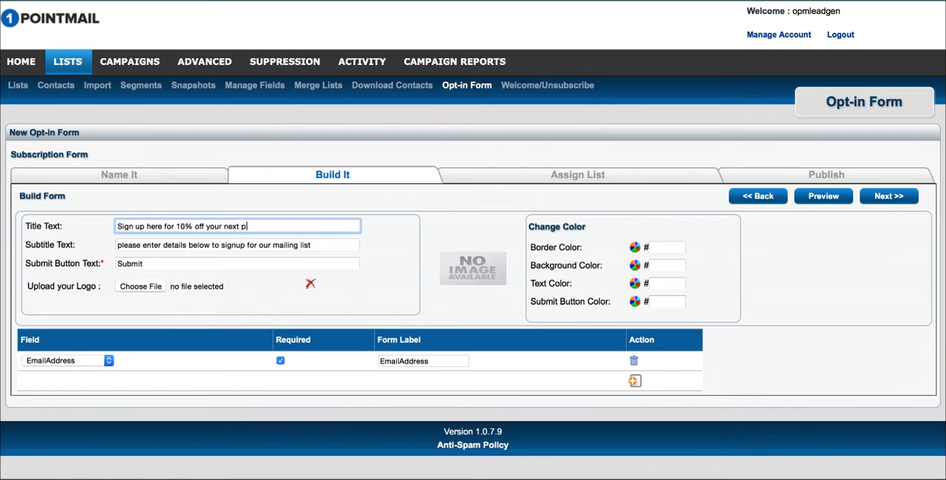
{"action": "type", "text": "urhchase"}
Step: Replace the subtitle text with "Your 10% off coupon will be mailed to you upon signup"
{"action": "triple_click", "coordinate": [242, 246]}
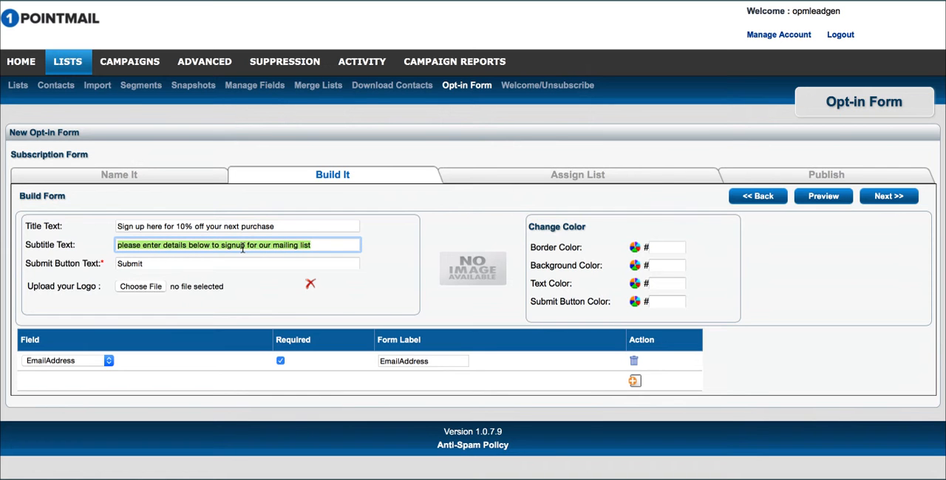
{"action": "type", "text": "Yo"}
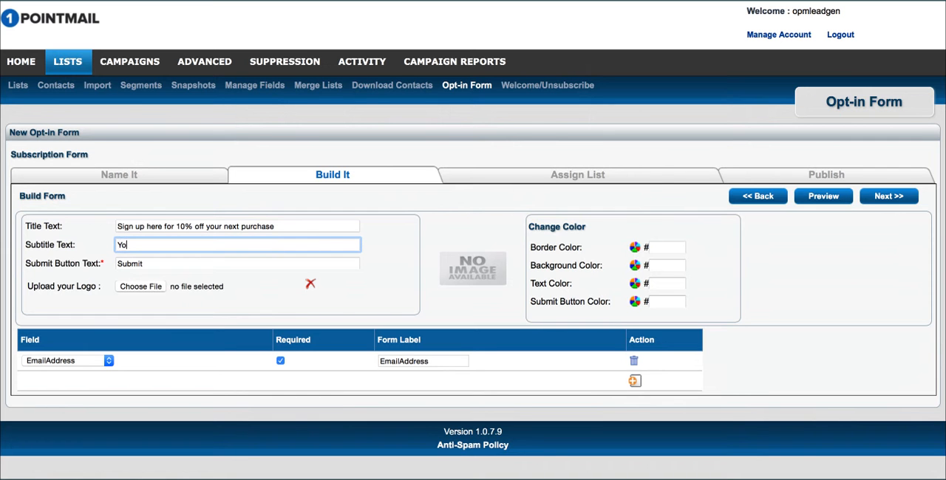
{"action": "type", "text": "ur 10% off coupon will b"}
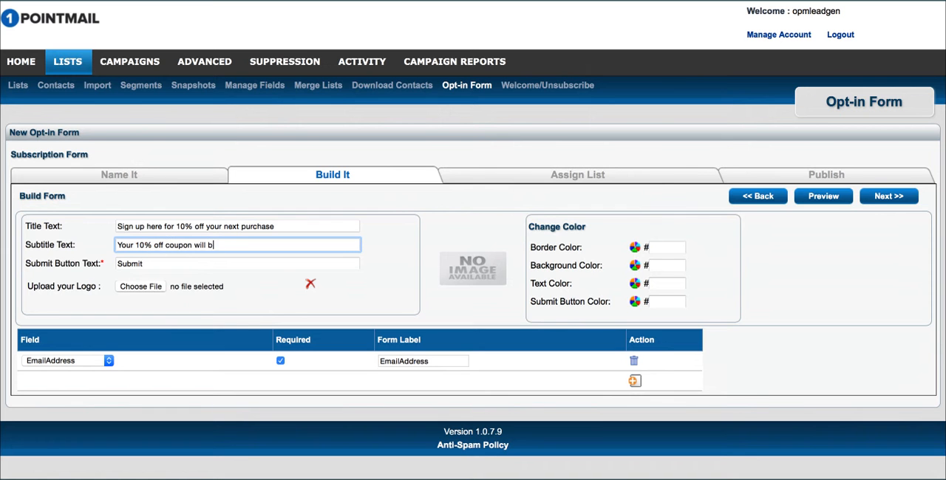
{"action": "type", "text": "e mailed to you upon signup"}
Step: Change the submit button text to "Get 10% Off!"
{"action": "double_click", "coordinate": [184, 266]}
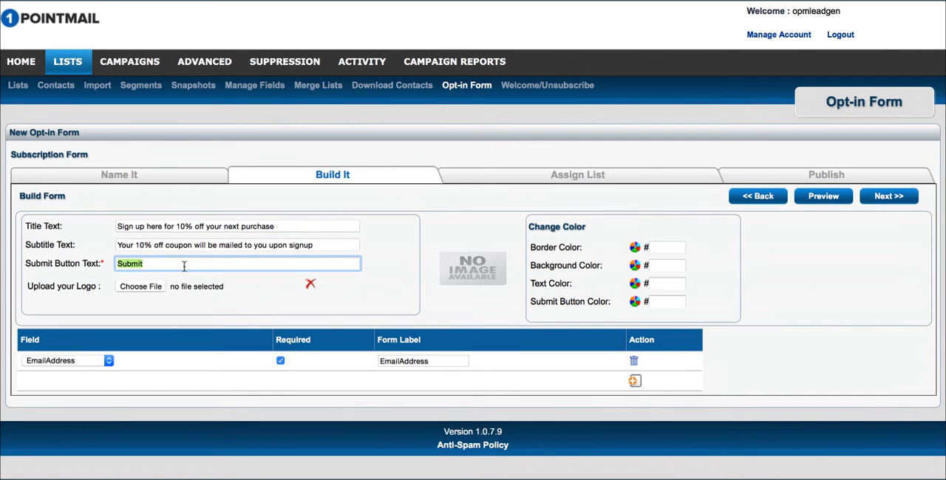
{"action": "type", "text": "Get"}
{"action": "key", "text": "BackSpace"}
{"action": "key", "text": "BackSpace"}
{"action": "type", "text": "10% Off!"}
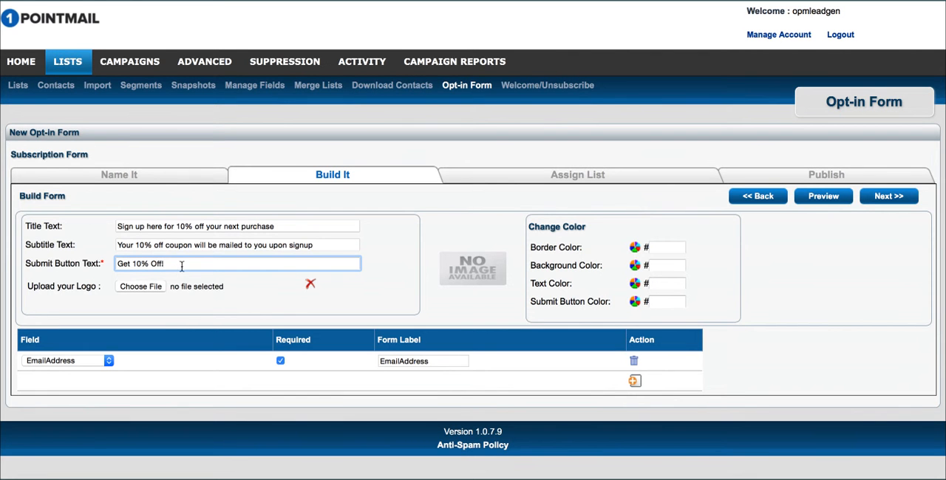
Step: Choose millennial-logo.jpg from Desktop > Company Files > Millennial Services > Logos as the form's logo
{"action": "left_click", "coordinate": [141, 287]}
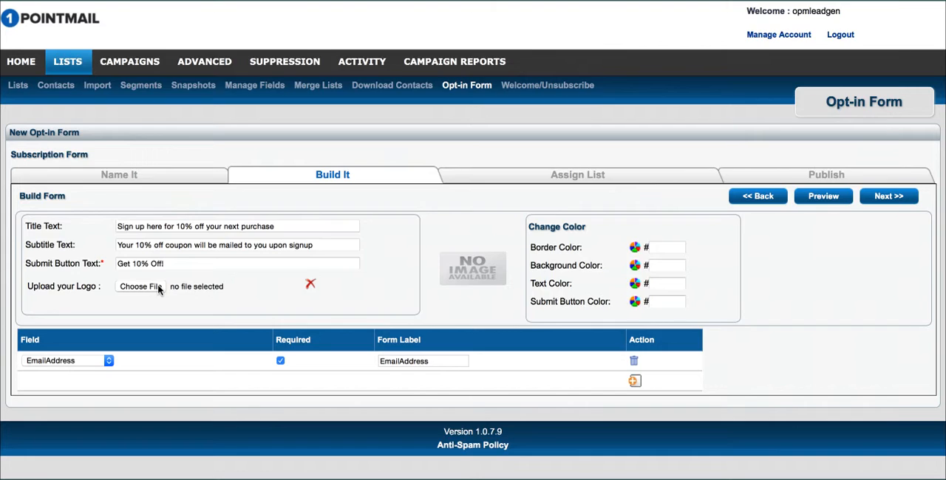
{"action": "left_click", "coordinate": [118, 119]}
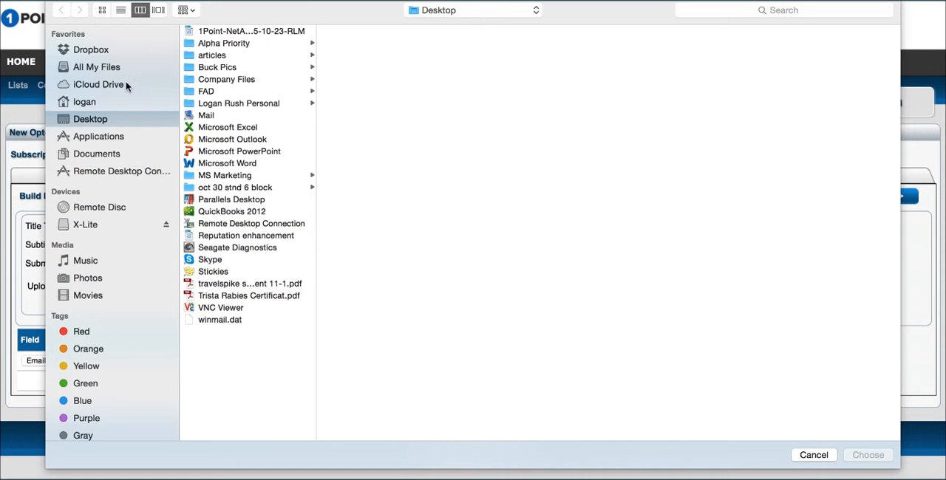
{"action": "left_click", "coordinate": [229, 79]}
{"action": "left_click", "coordinate": [357, 56]}
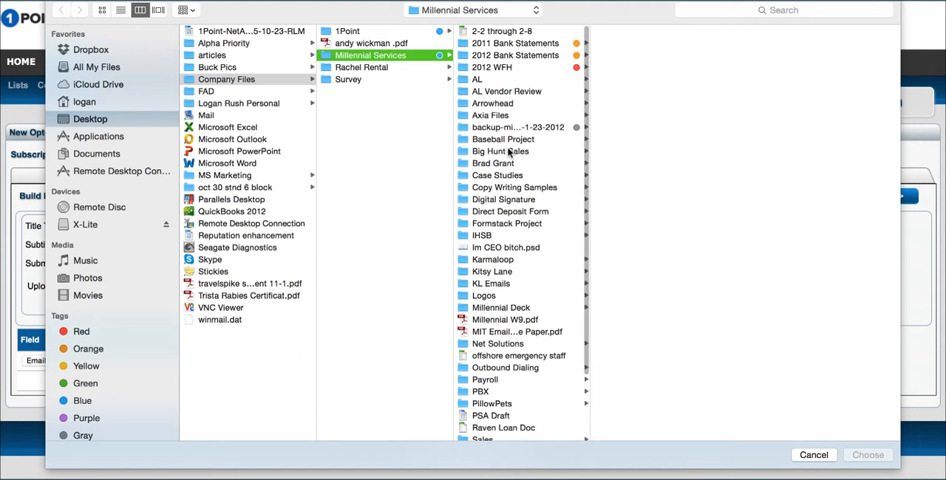
{"action": "left_click", "coordinate": [490, 295]}
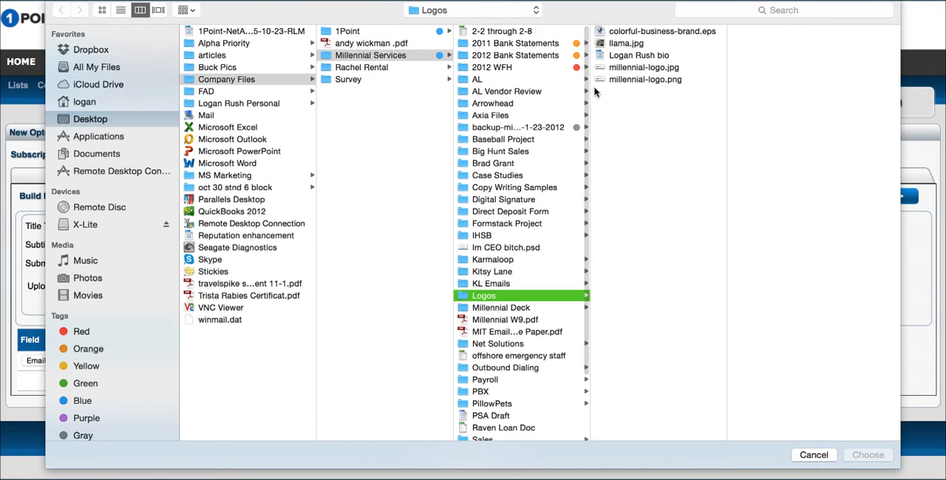
{"action": "double_click", "coordinate": [635, 68]}
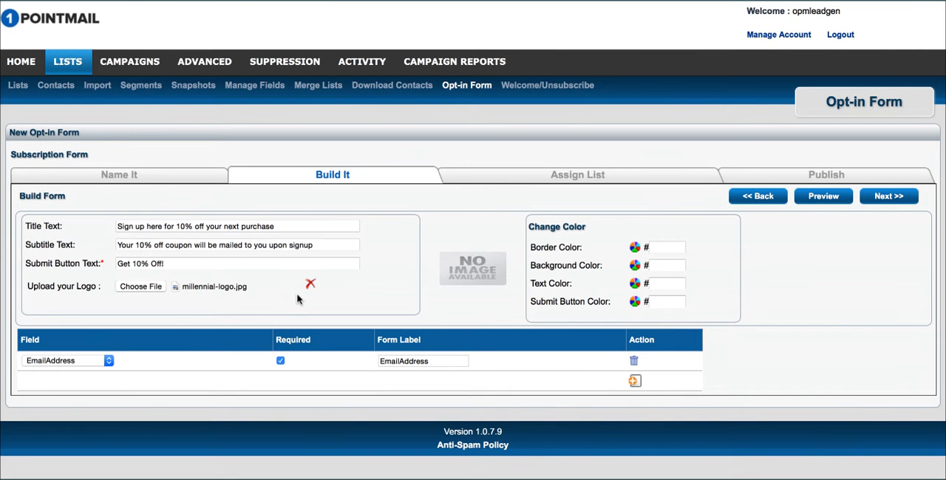
Step: Set the form's border color to blue 3399CC from the color palette
{"action": "left_click", "coordinate": [634, 251]}
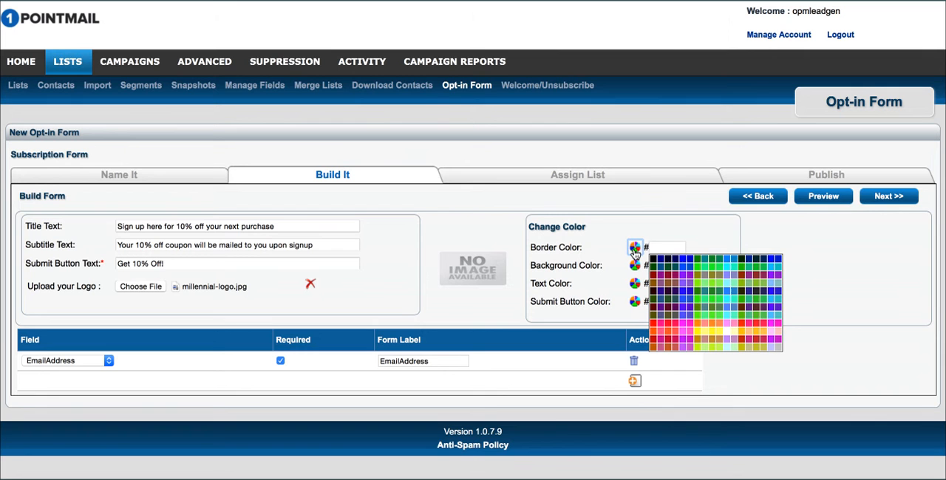
{"action": "left_click", "coordinate": [659, 249]}
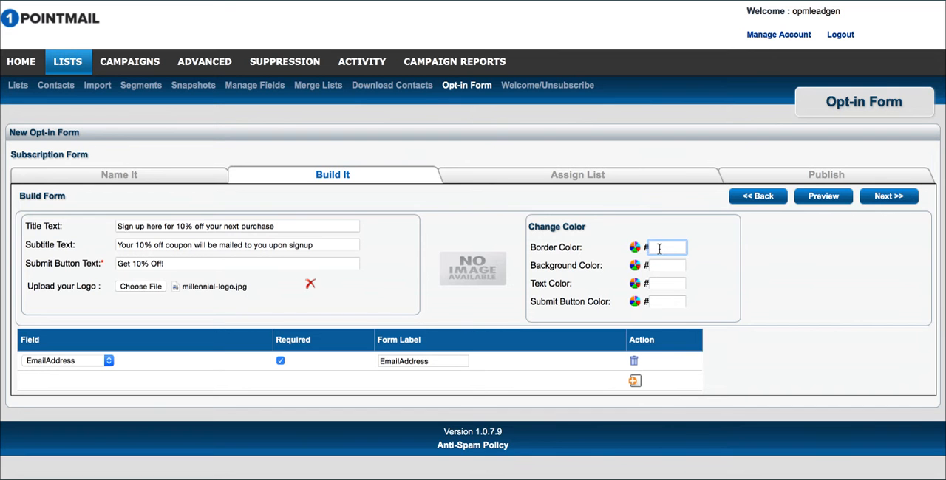
{"action": "left_click", "coordinate": [634, 247]}
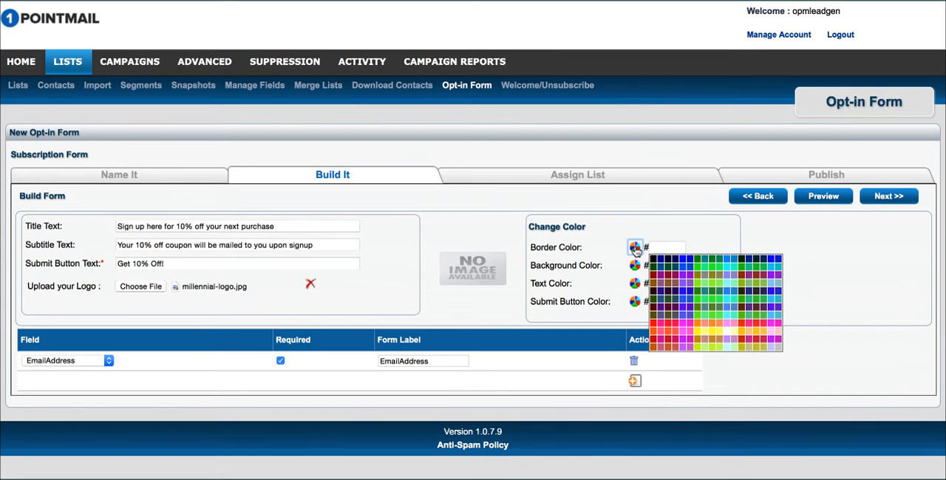
{"action": "left_click", "coordinate": [731, 291]}
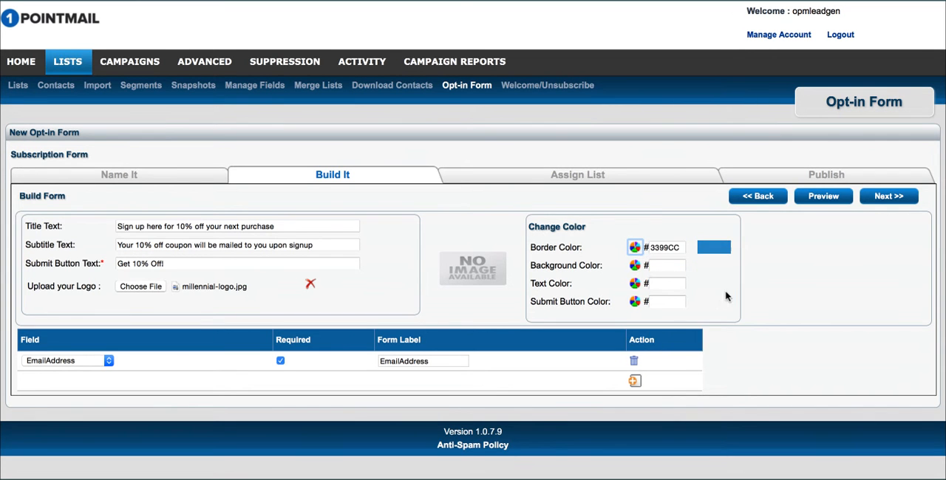
Step: Leave the background color blank and set the text color to 3399CC and the submit button color to FF0000
{"action": "left_click", "coordinate": [634, 267]}
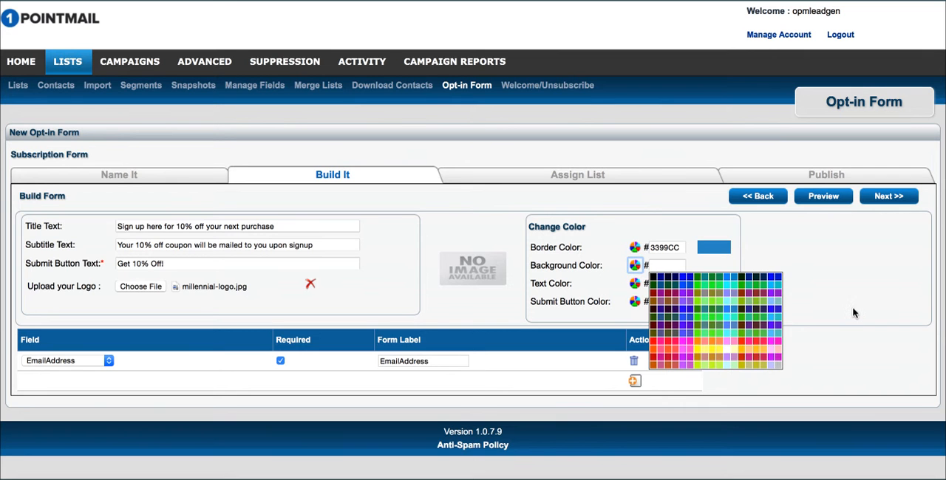
{"action": "left_click", "coordinate": [850, 312]}
{"action": "left_click", "coordinate": [635, 284]}
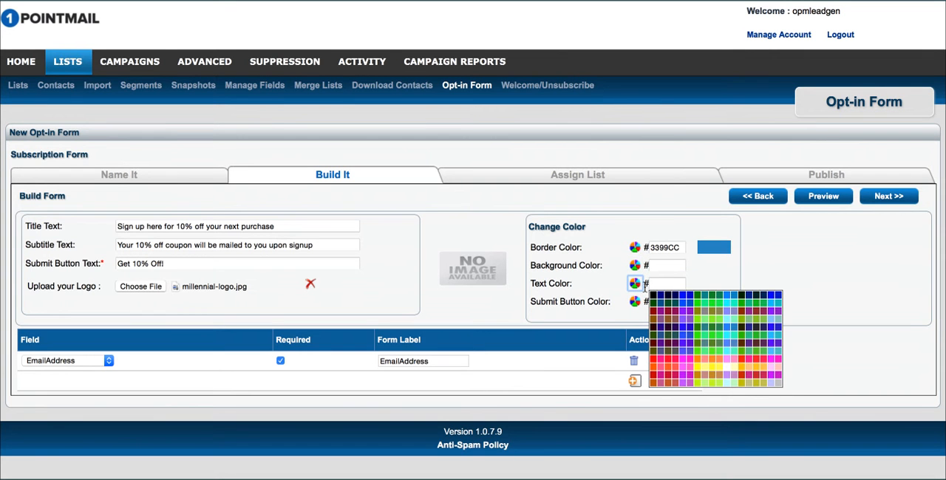
{"action": "left_click", "coordinate": [733, 332]}
{"action": "left_click", "coordinate": [636, 302]}
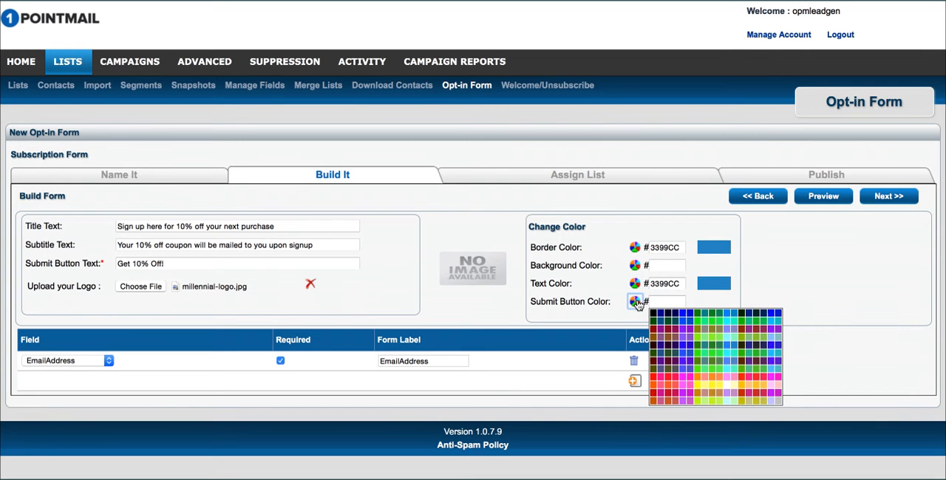
{"action": "left_click", "coordinate": [655, 379]}
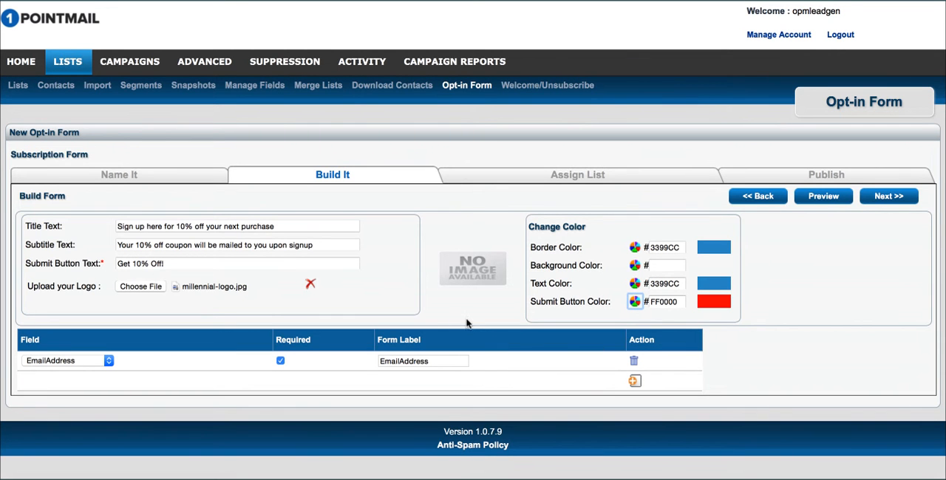
Step: Add a second field row to the form and assign it the FirstName field
{"action": "left_click", "coordinate": [633, 382]}
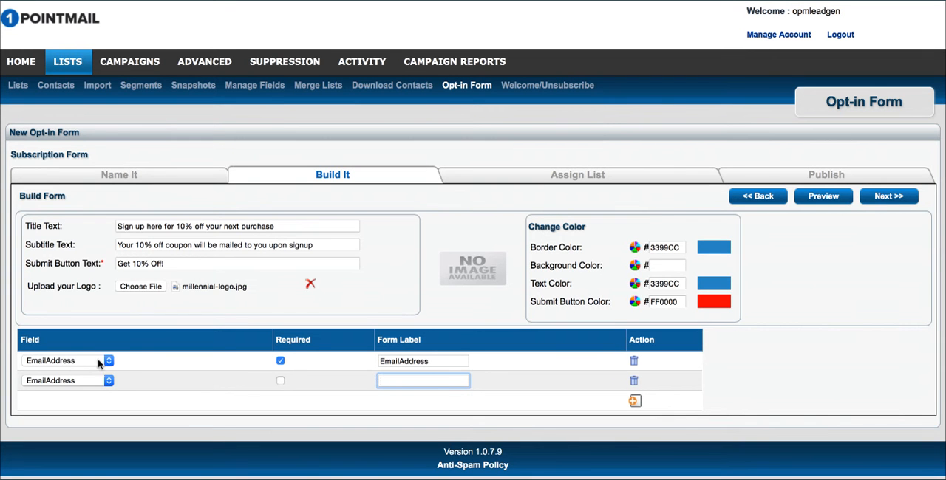
{"action": "left_click", "coordinate": [89, 381]}
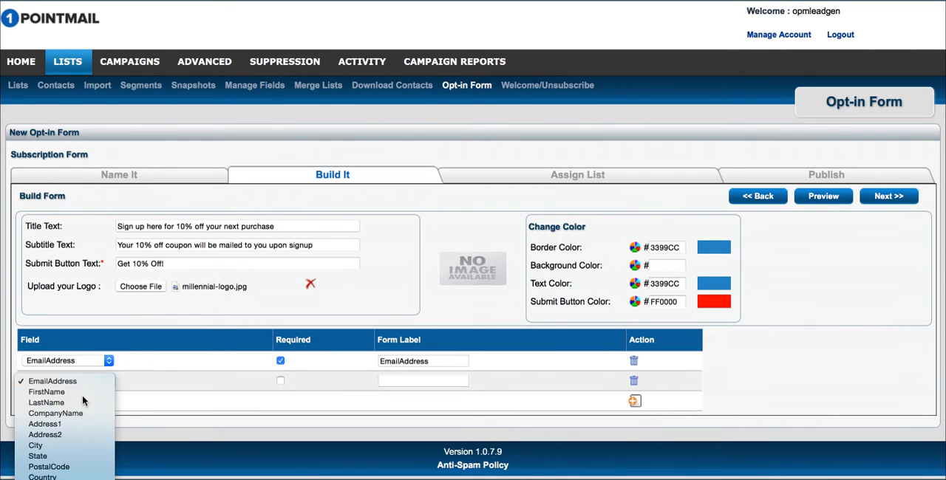
{"action": "left_click", "coordinate": [83, 395]}
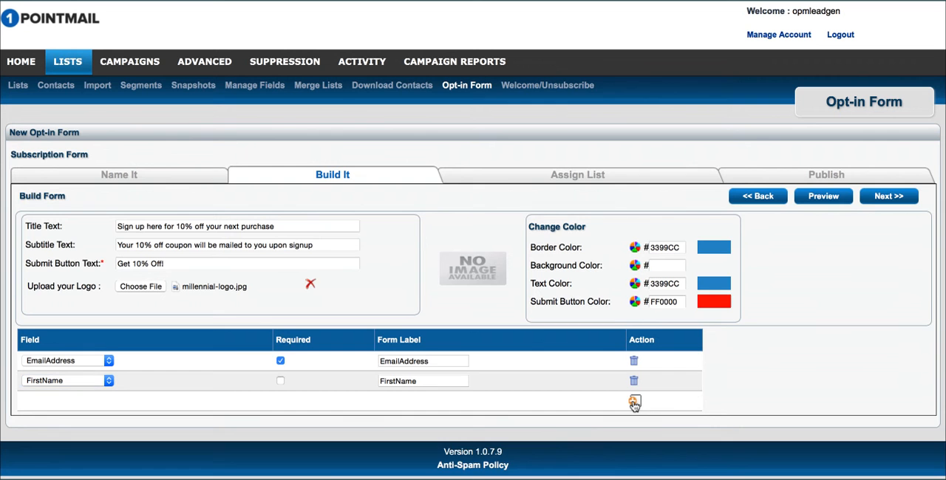
Step: Add a third field row and space out the first two form labels as "Email Address" and "First Name"
{"action": "left_click", "coordinate": [634, 401]}
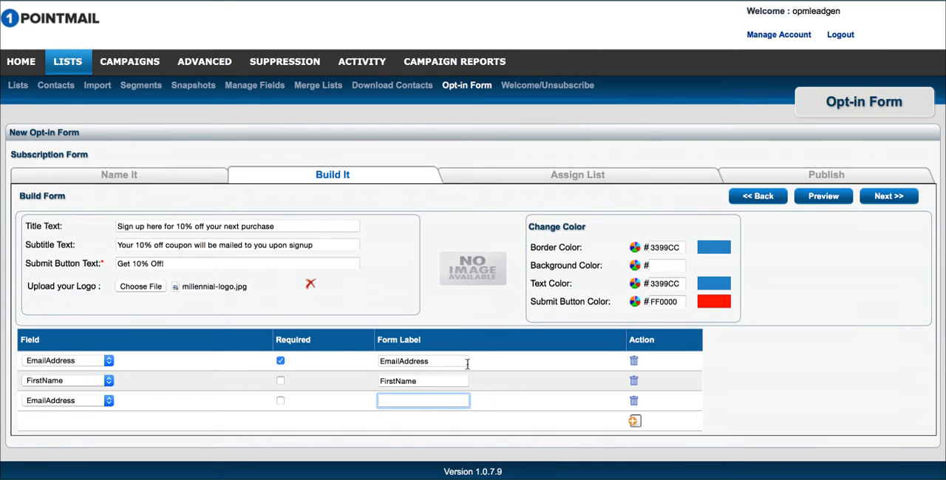
{"action": "left_click", "coordinate": [397, 361]}
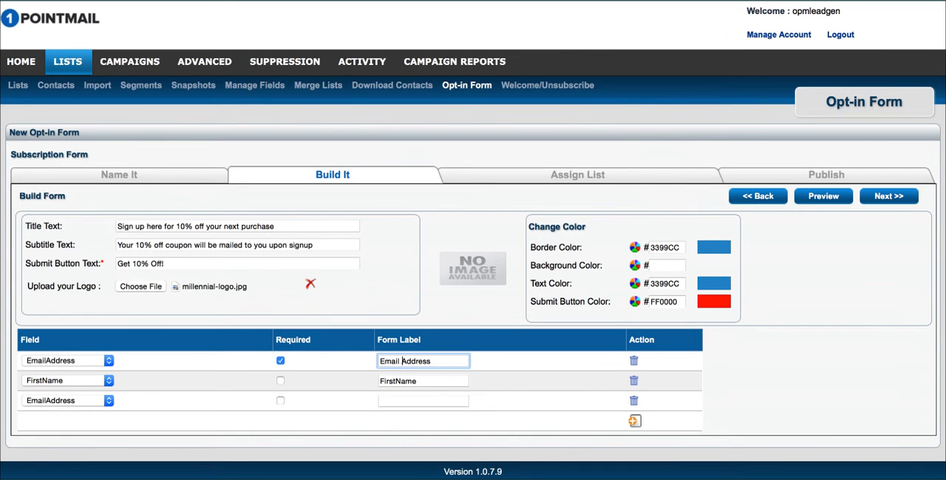
{"action": "left_click", "coordinate": [397, 381]}
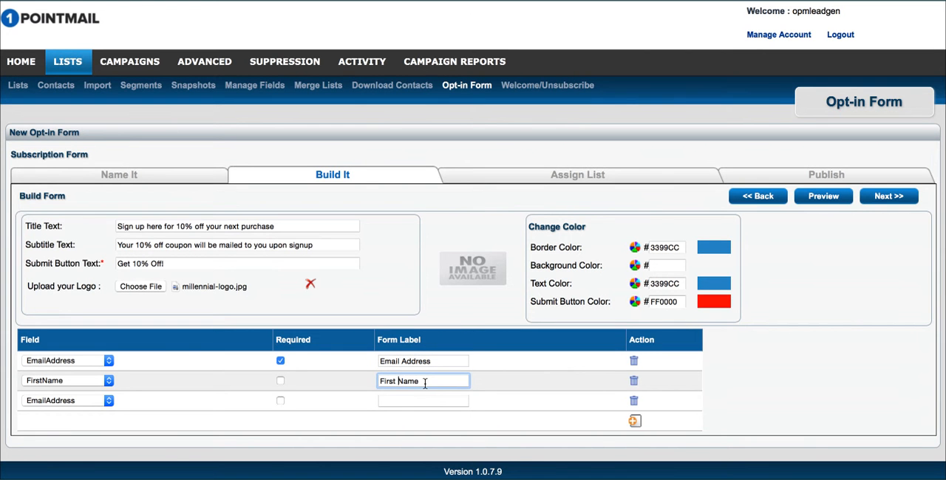
Step: Assign the custom "logans field" to the third field row of the form
{"action": "left_click", "coordinate": [43, 401]}
{"action": "scroll", "coordinate": [53, 459], "scroll_direction": "down", "scroll_amount": 5}
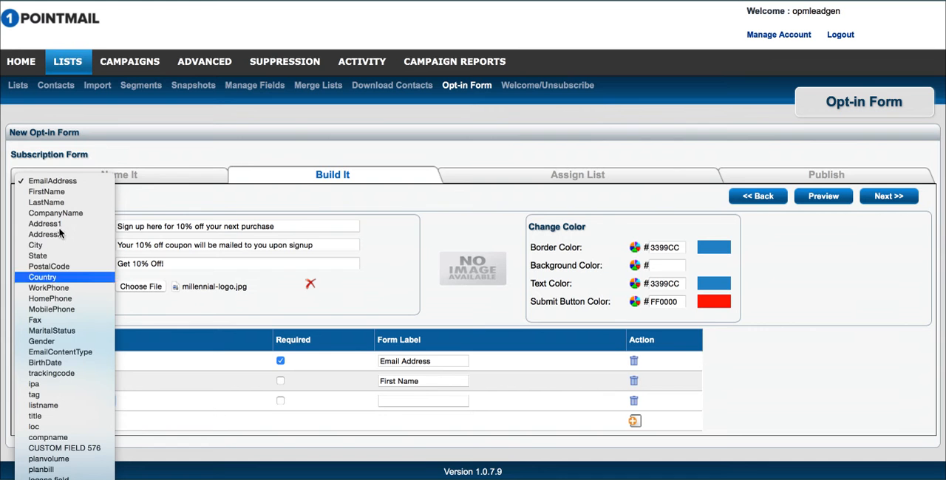
{"action": "left_click", "coordinate": [314, 416]}
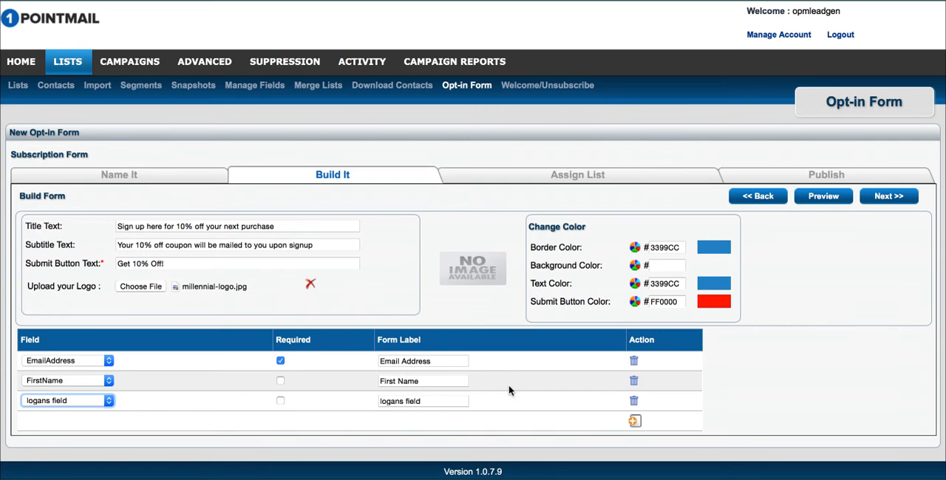
Step: Proceed to list assignment and choose the existing list InternalSeed for the form's sign-ups
{"action": "left_click", "coordinate": [889, 197]}
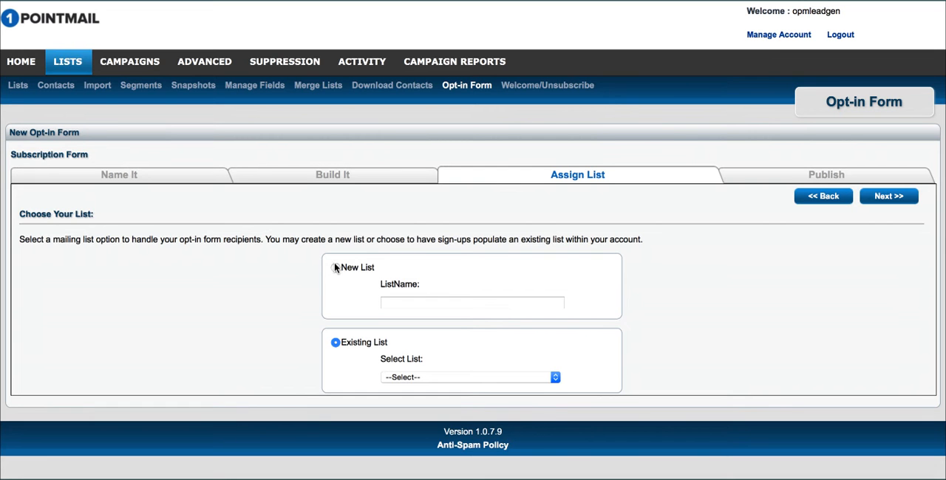
{"action": "left_click", "coordinate": [404, 378]}
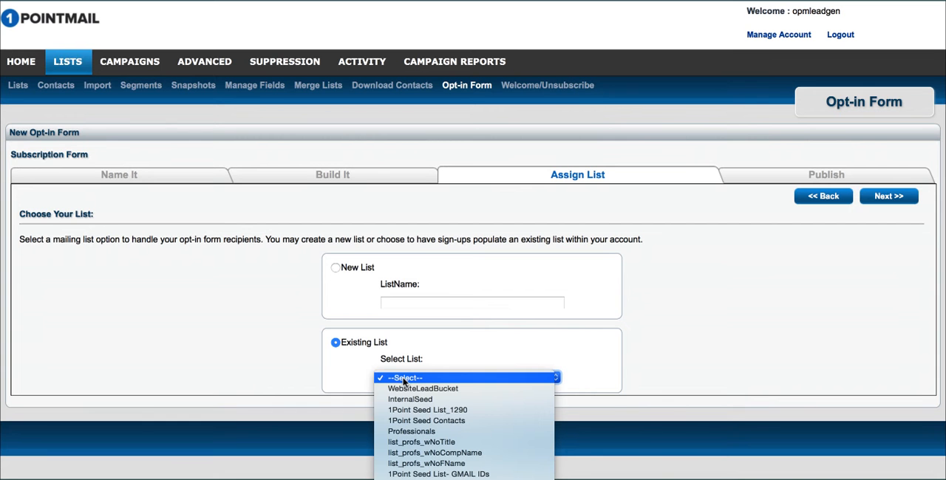
{"action": "scroll", "coordinate": [403, 381], "scroll_direction": "down", "scroll_amount": 10}
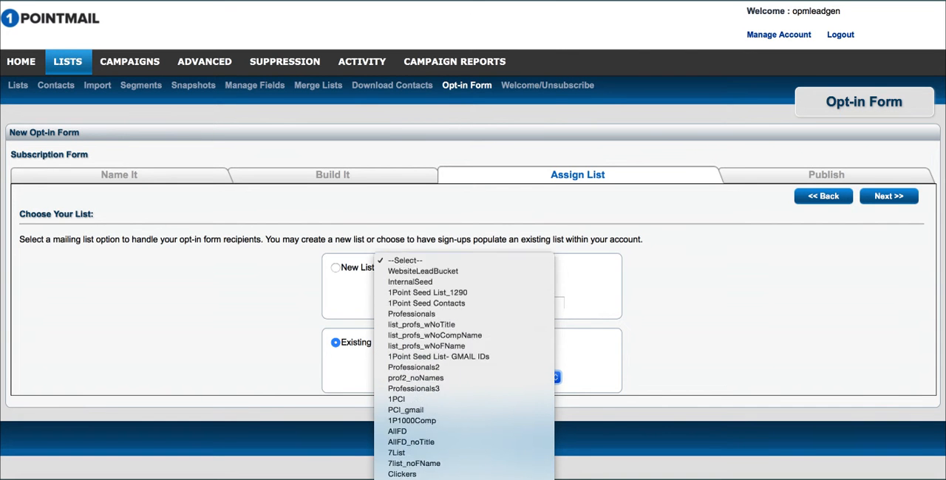
{"action": "scroll", "coordinate": [456, 443], "scroll_direction": "down", "scroll_amount": 10}
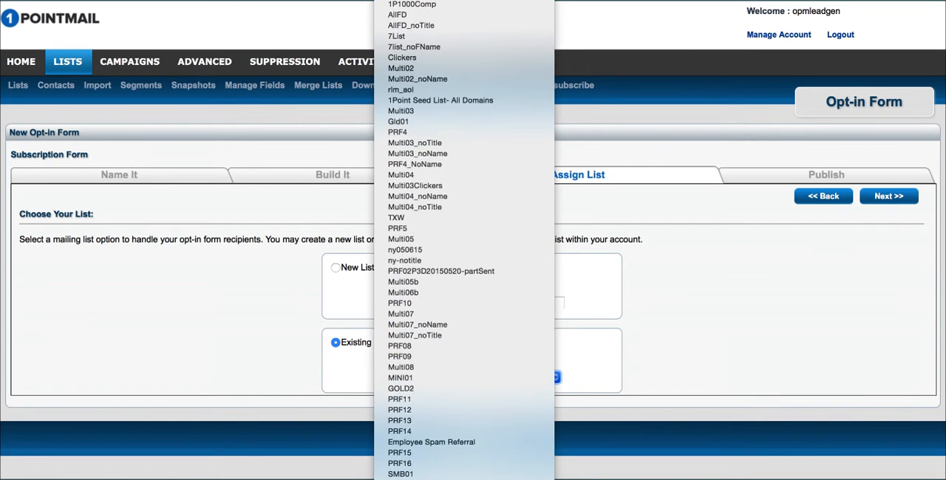
{"action": "scroll", "coordinate": [455, 463], "scroll_direction": "up", "scroll_amount": 5}
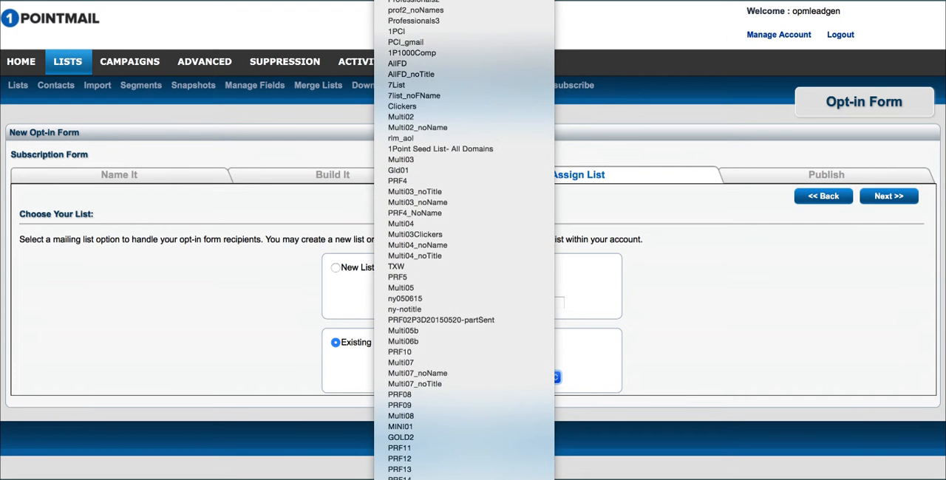
{"action": "key", "text": "Escape"}
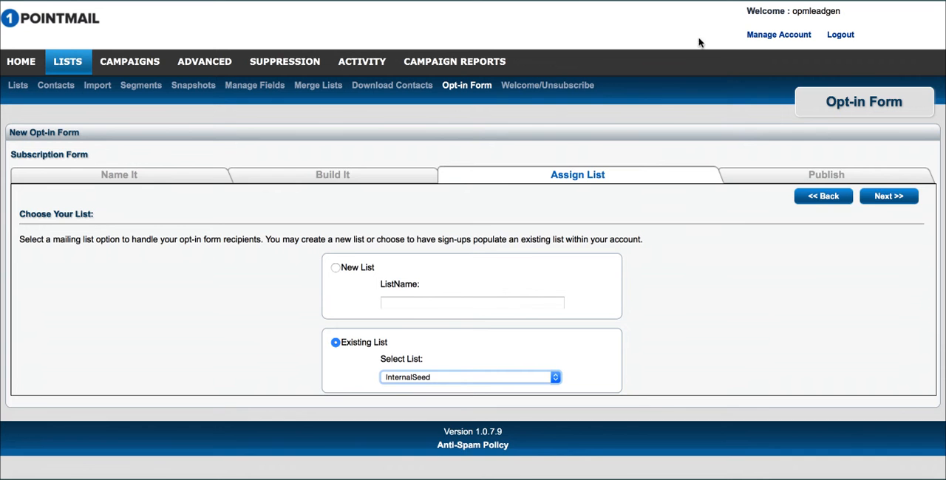
{"action": "left_click", "coordinate": [884, 196]}
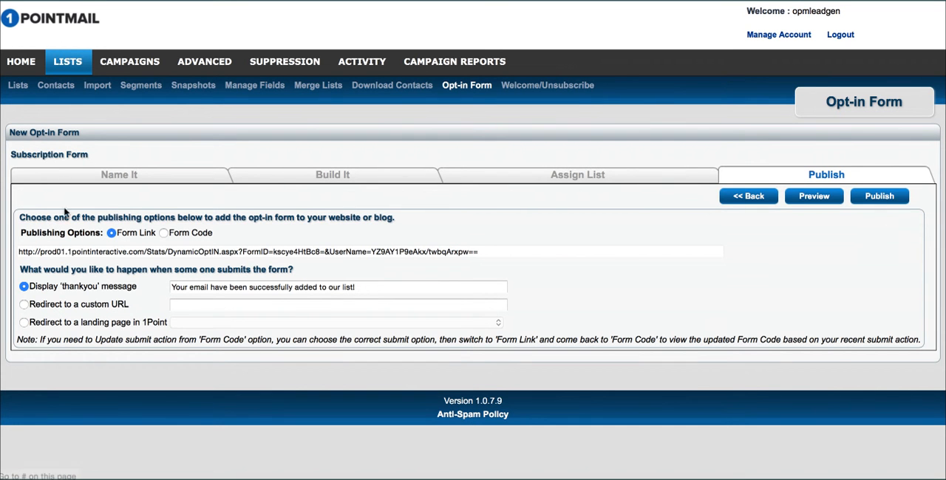
Step: Inspect the form link, switch the publishing option to Form Code and select the entire embed script
{"action": "left_click_drag", "start_coordinate": [500, 256], "coordinate": [38, 253]}
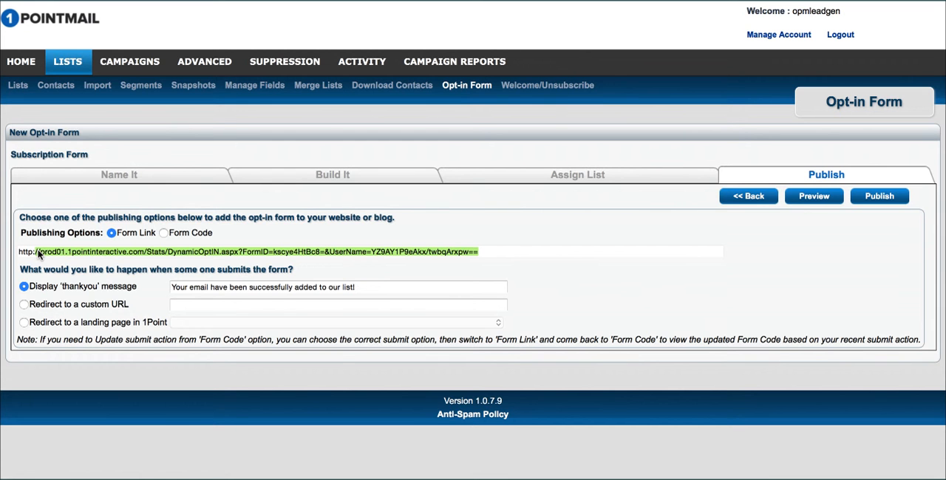
{"action": "left_click", "coordinate": [164, 234]}
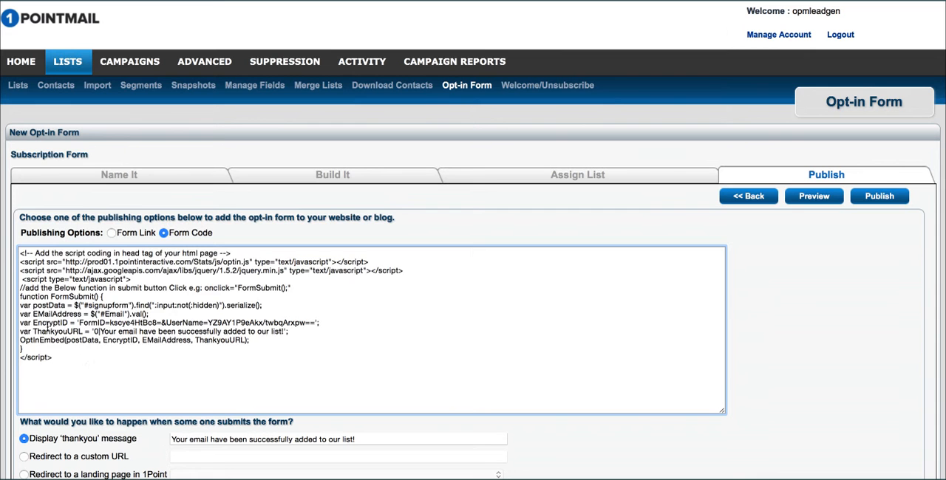
{"action": "left_click_drag", "start_coordinate": [87, 363], "coordinate": [6, 253]}
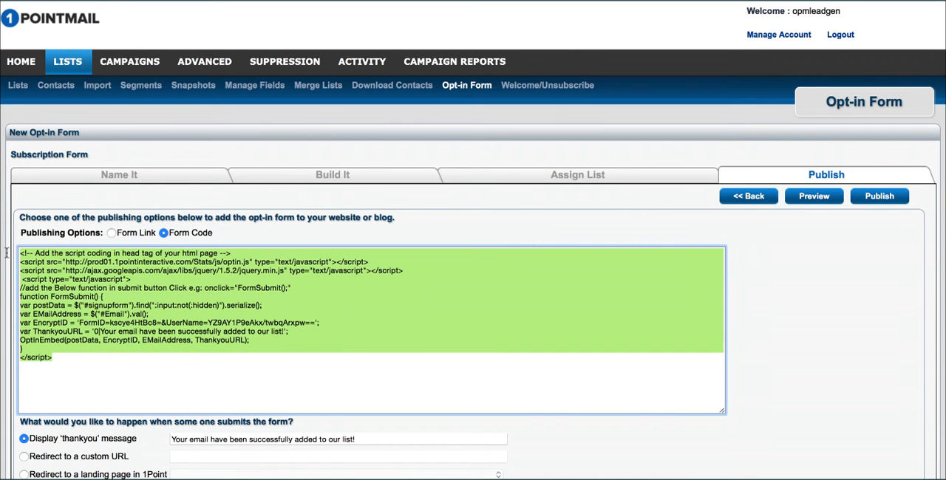
{"action": "scroll", "coordinate": [6, 254], "scroll_direction": "down", "scroll_amount": 3}
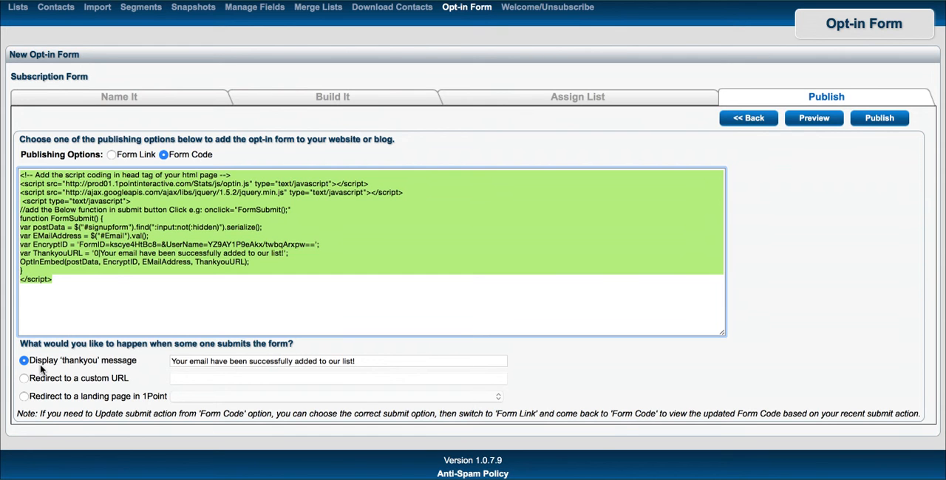
{"action": "left_click", "coordinate": [24, 396]}
{"action": "left_click", "coordinate": [368, 396]}
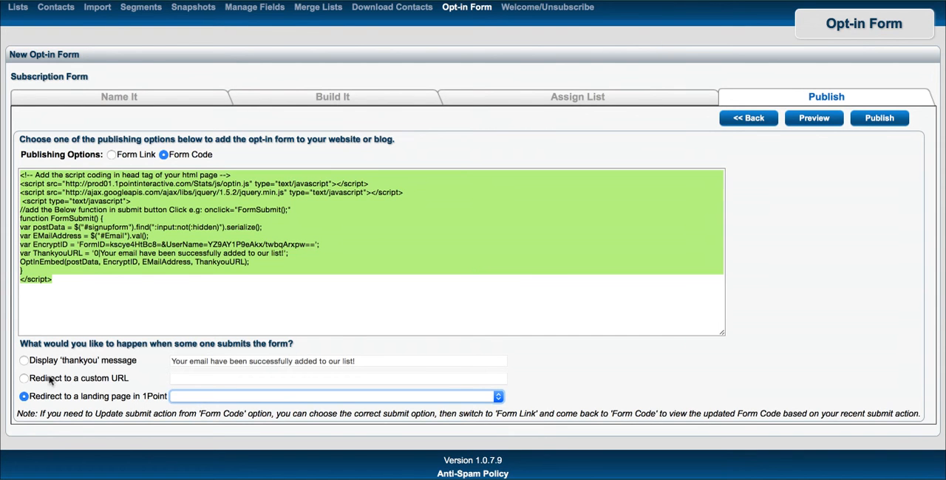
{"action": "left_click", "coordinate": [26, 379]}
{"action": "left_click", "coordinate": [199, 380]}
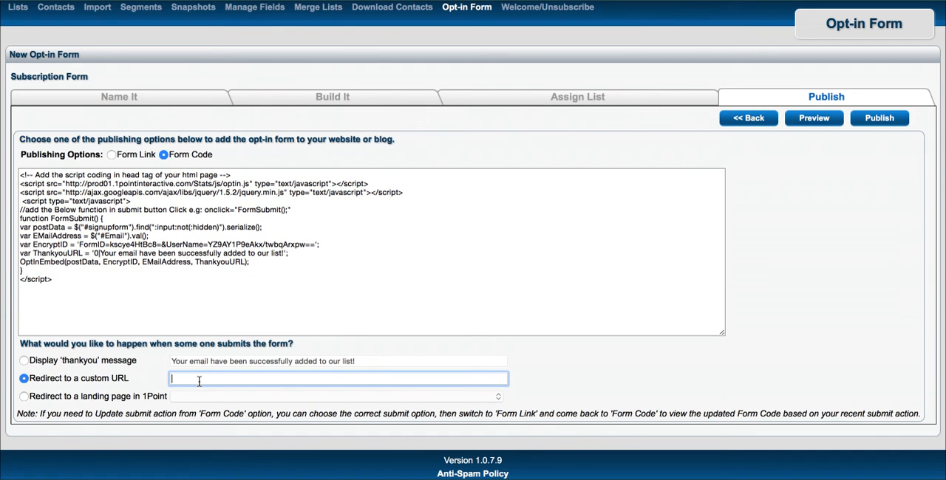
{"action": "type", "text": "www.millennialservices.com"}
{"action": "left_click", "coordinate": [171, 379]}
{"action": "type", "text": "http://"}
Step: Set the publishing option to Form Link, select the full form URL and publish the form
{"action": "left_click", "coordinate": [111, 155]}
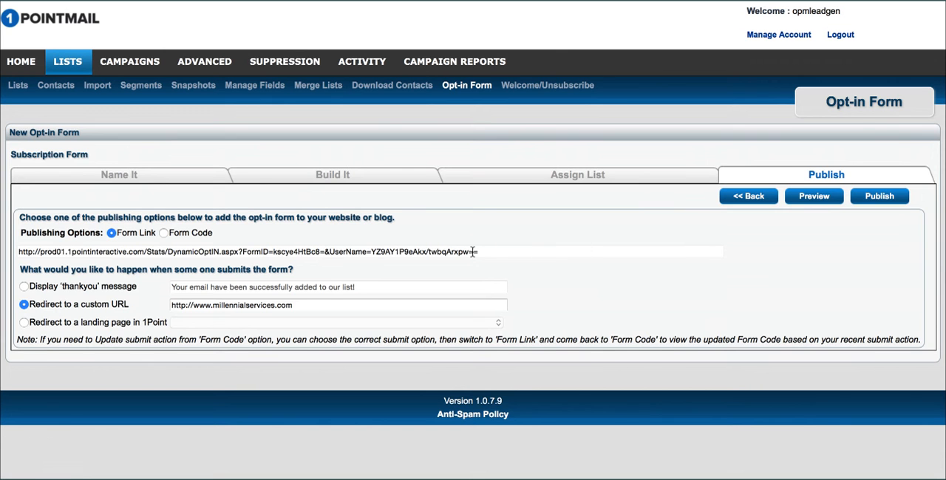
{"action": "left_click_drag", "start_coordinate": [538, 253], "coordinate": [161, 232]}
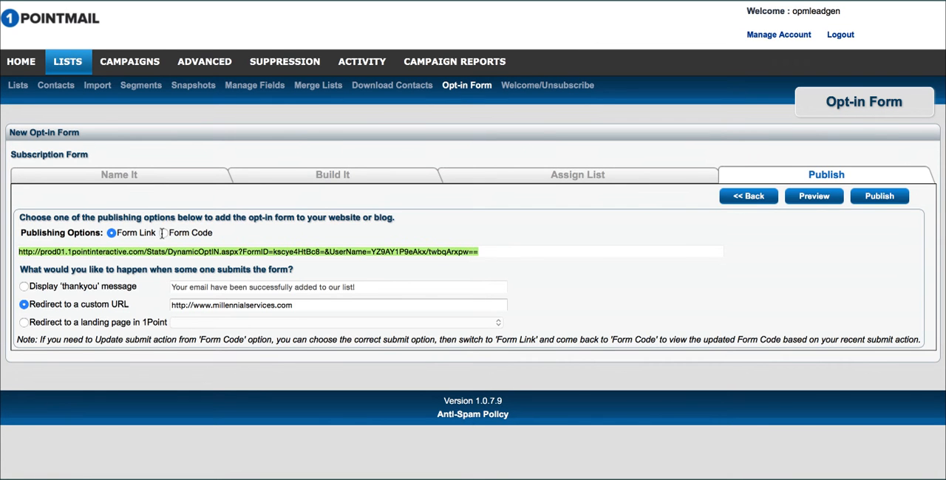
{"action": "left_click", "coordinate": [879, 196]}
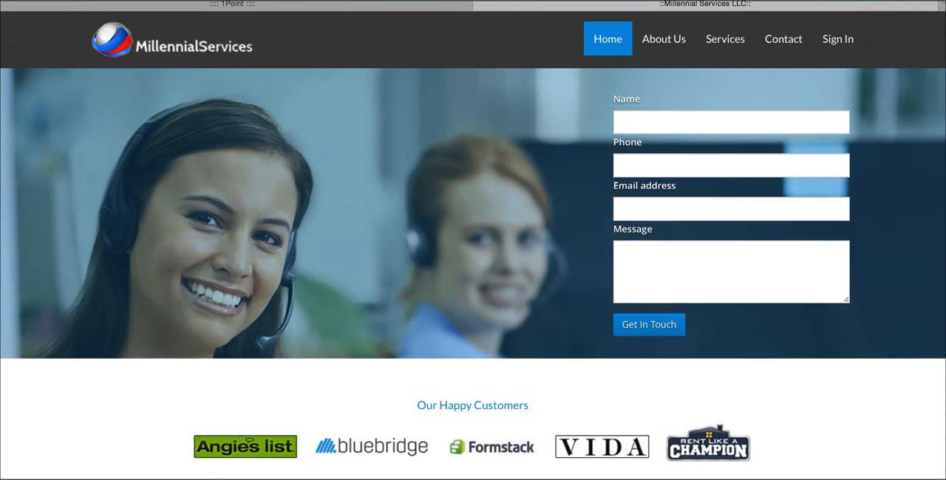
Step: Open the published form's link in the Millennial Services browser tab and check its three entry fields
{"action": "key", "text": "super+l"}
{"action": "key", "text": "Escape"}
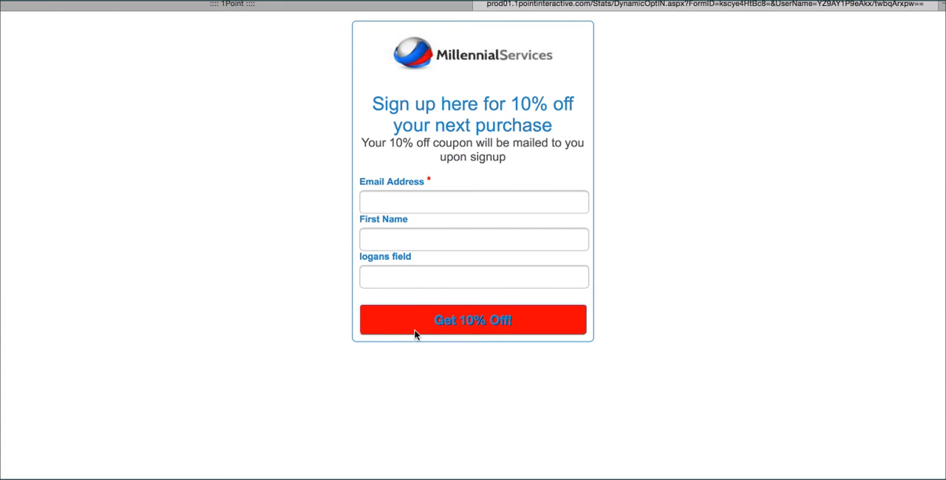
{"action": "left_click", "coordinate": [396, 204]}
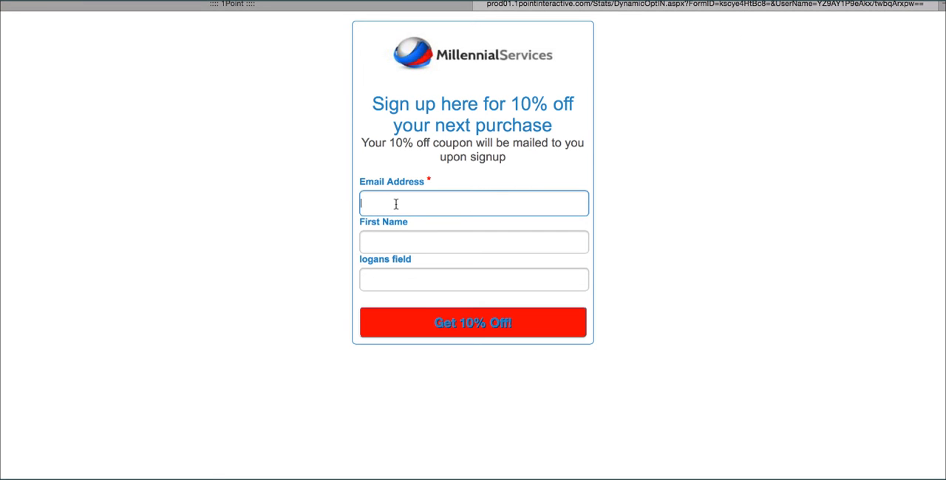
{"action": "left_click", "coordinate": [386, 239]}
{"action": "left_click", "coordinate": [389, 278]}
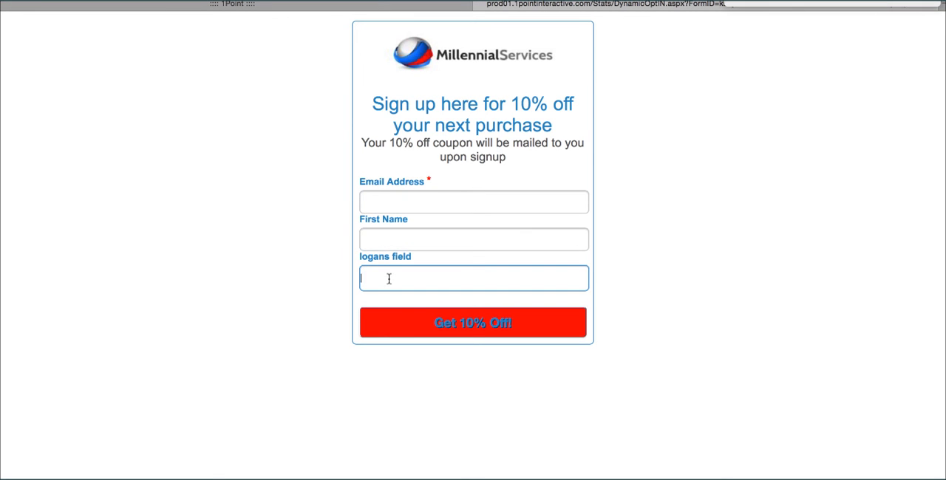
Step: Fill in the subscriber's email address and first name on the published form
{"action": "left_click", "coordinate": [388, 208]}
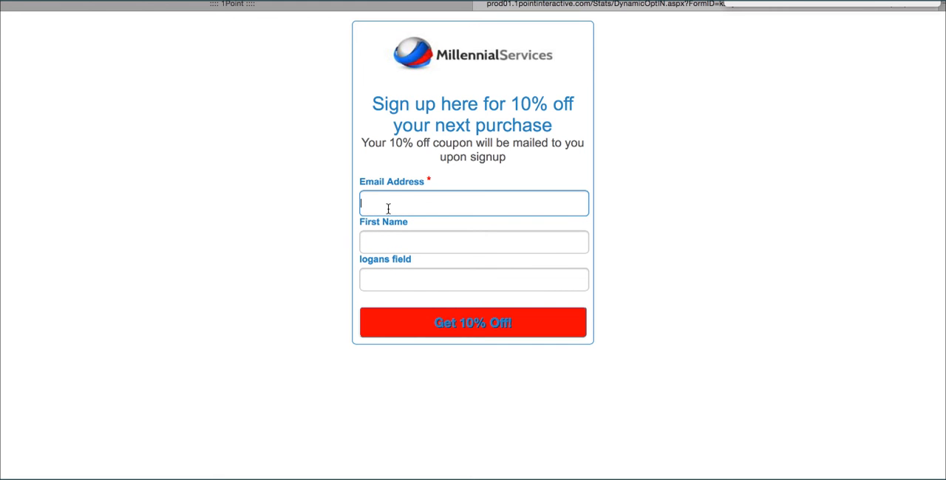
{"action": "key", "text": "Tab"}
{"action": "type", "text": "Logan"}
{"action": "key", "text": "Tab"}
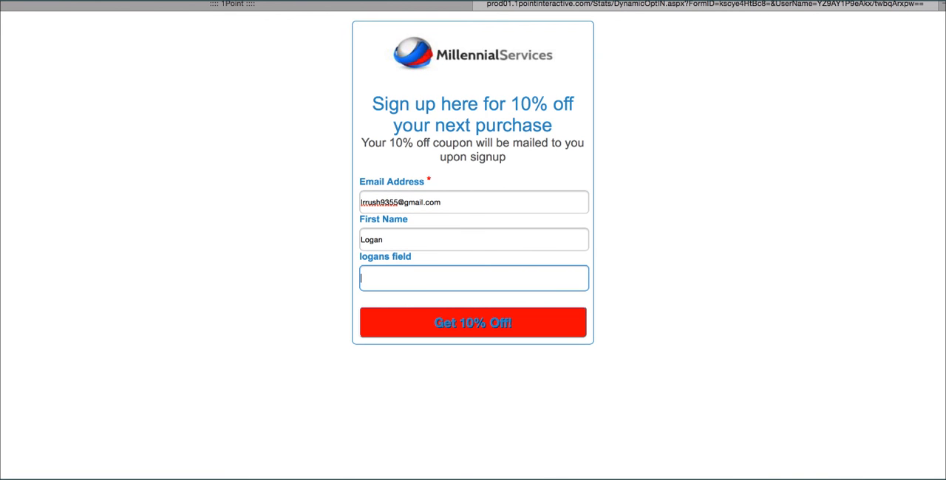
Step: Enter "This is my field" in the custom third field and submit the form
{"action": "type", "text": "This is mt"}
{"action": "key", "text": "BackSpace"}
{"action": "key", "text": "BackSpace"}
{"action": "type", "text": "y field"}
{"action": "left_click", "coordinate": [478, 329]}
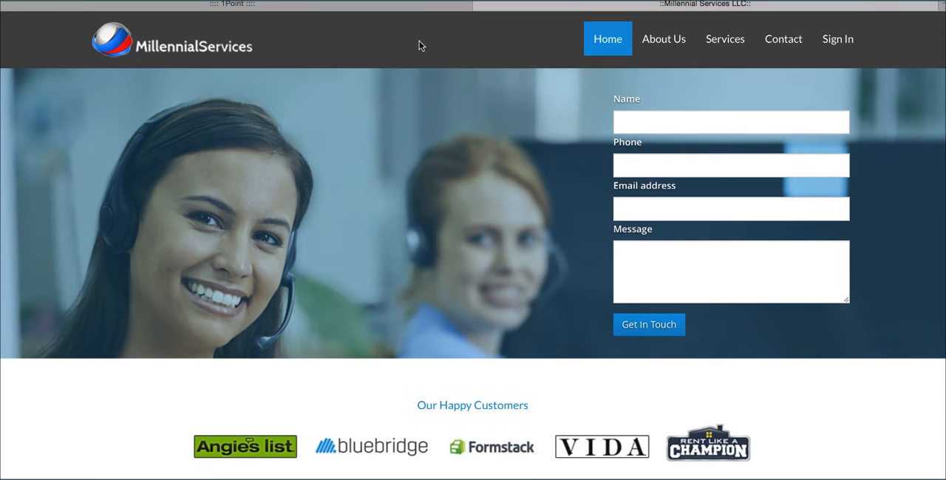
Step: Switch back to the 1Point browser tab, search the lists by name for "internal" and view the InternalSeed list's details
{"action": "left_click", "coordinate": [406, 5]}
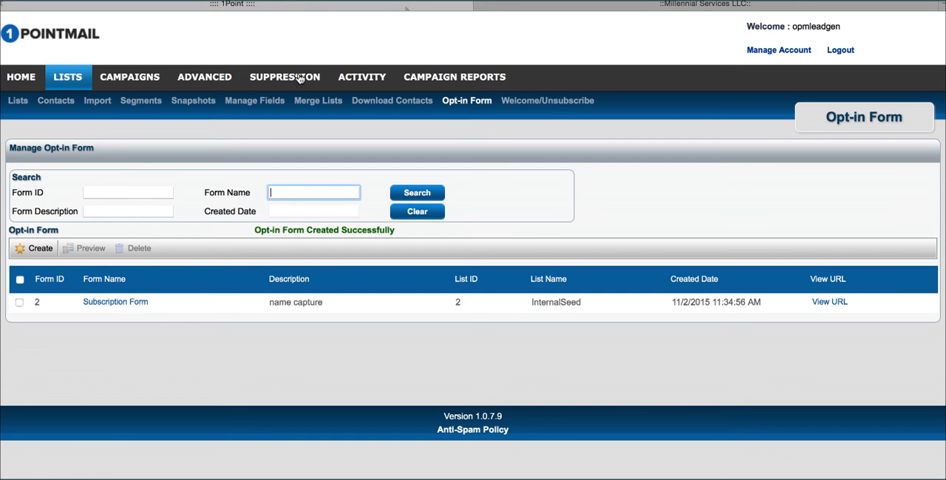
{"action": "left_click", "coordinate": [65, 82]}
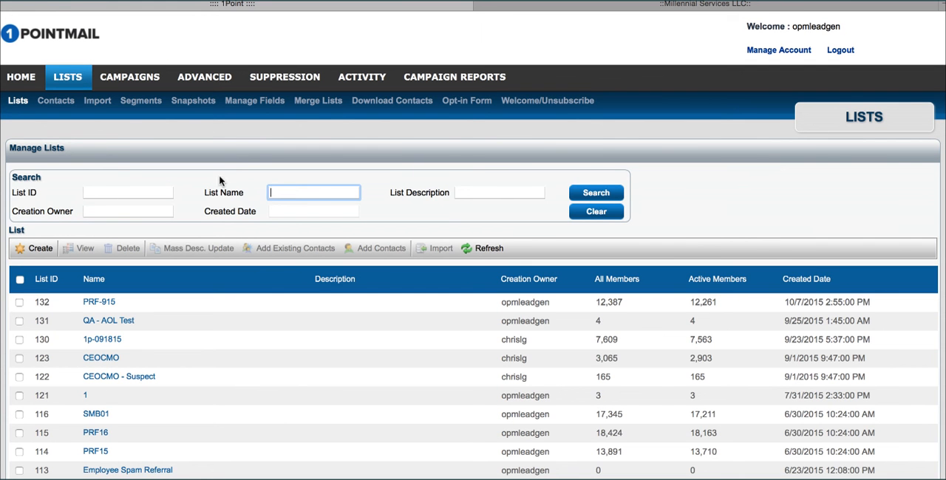
{"action": "type", "text": "internal"}
{"action": "key", "text": "Return"}
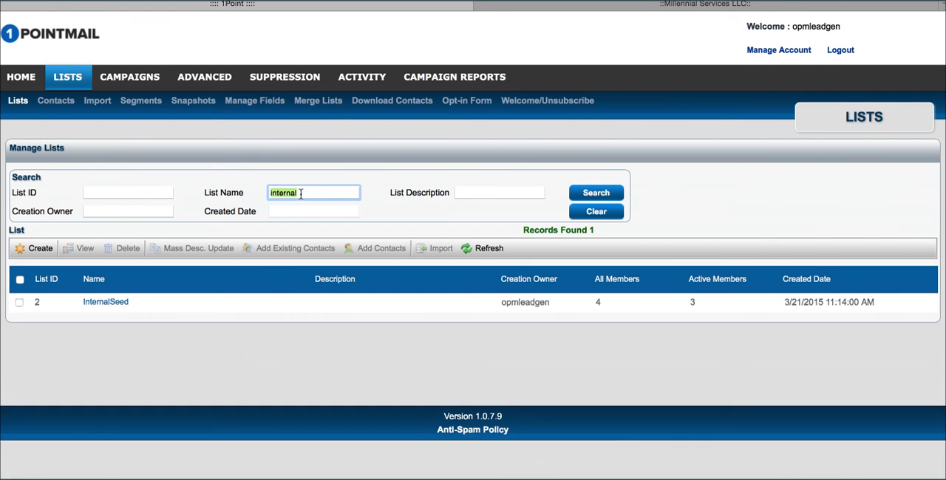
{"action": "left_click", "coordinate": [20, 303]}
{"action": "left_click", "coordinate": [80, 251]}
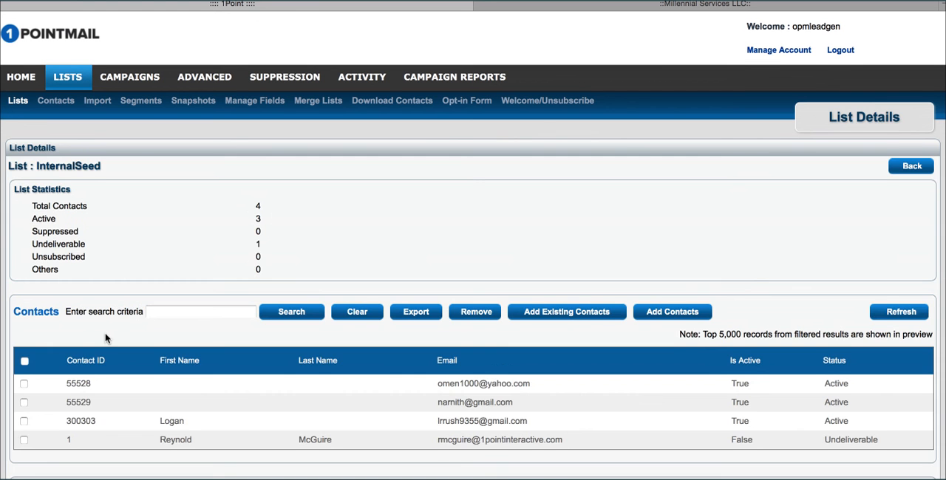
Step: Examine the submitted subscriber's row among the list's contacts, highlighting the first name and email
{"action": "scroll", "coordinate": [260, 379], "scroll_direction": "down", "scroll_amount": 3}
{"action": "left_click_drag", "start_coordinate": [185, 349], "coordinate": [81, 347]}
{"action": "left_click_drag", "start_coordinate": [529, 349], "coordinate": [437, 348]}
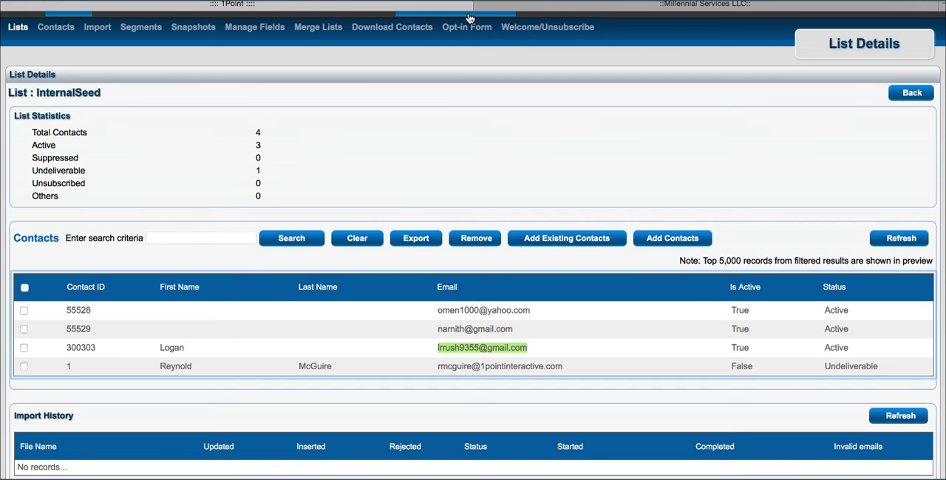